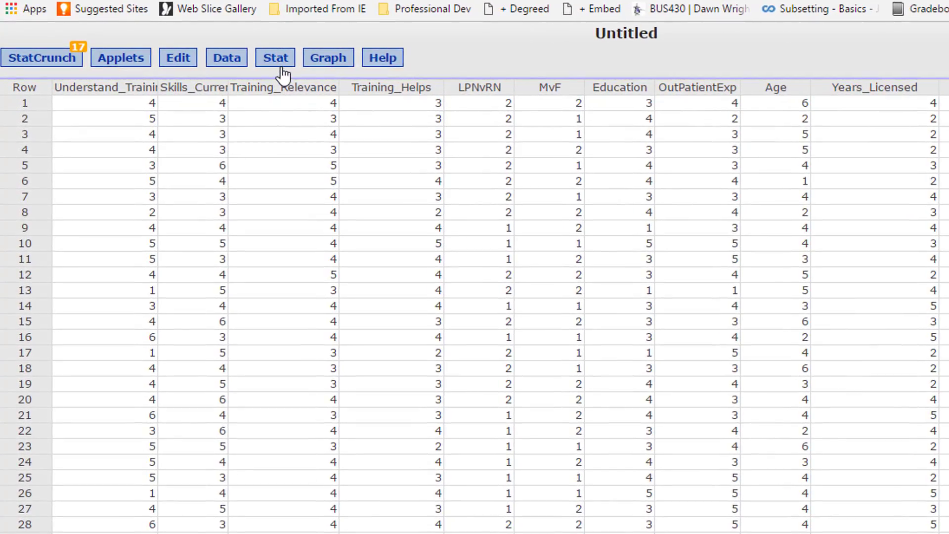
- Start column Summary Stats and select all the columns from Understand_Training through Years_Licensed
click(231, 63)
mouse_move(302, 98)
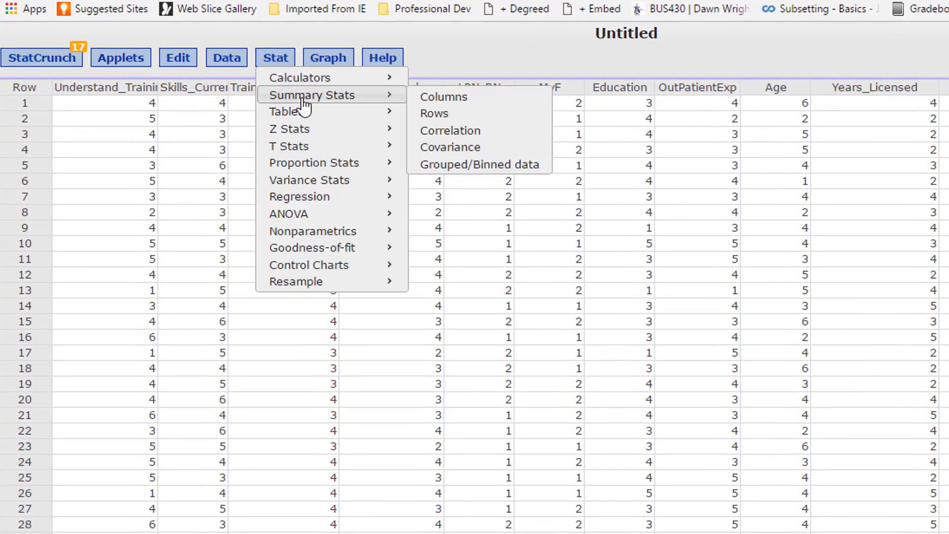
click(460, 103)
drag(549, 161, 525, 85)
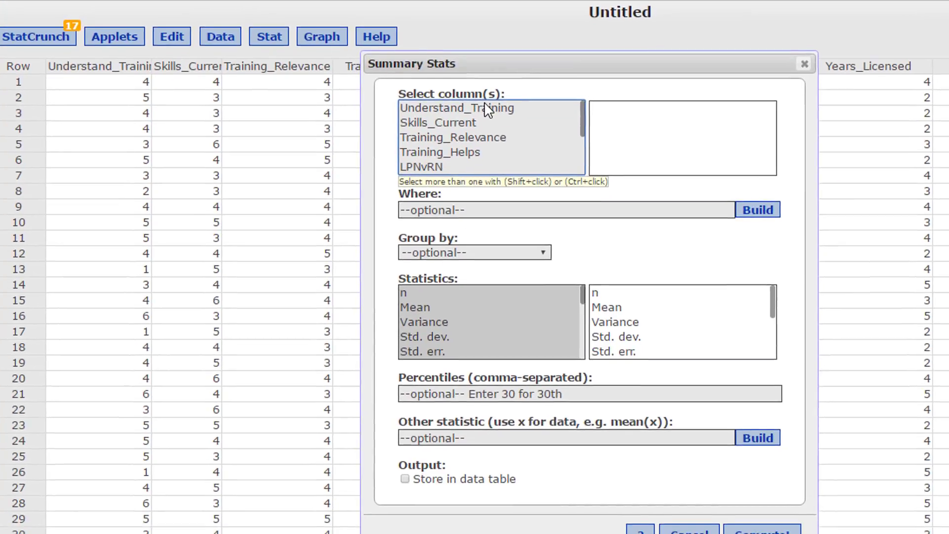
scroll(568, 74, down, 4)
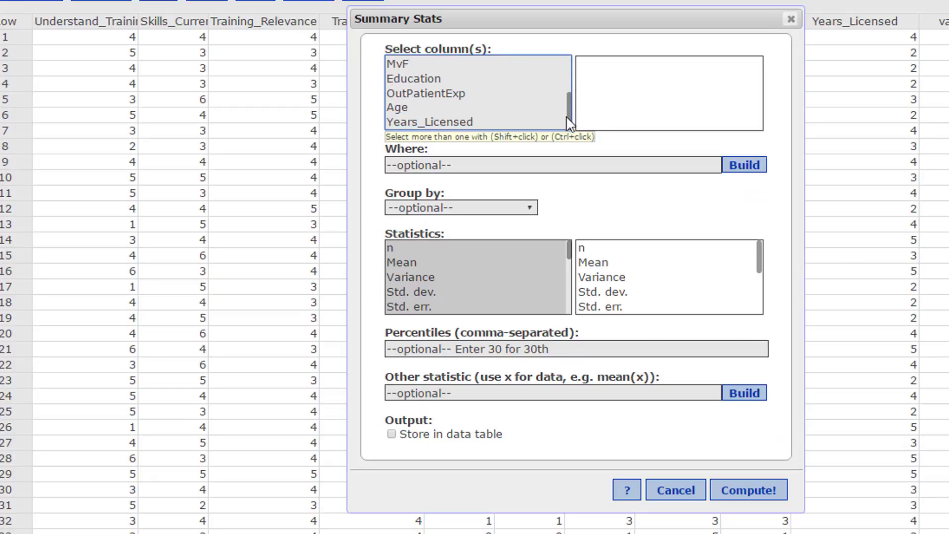
scroll(572, 74, up, 4)
click(435, 61)
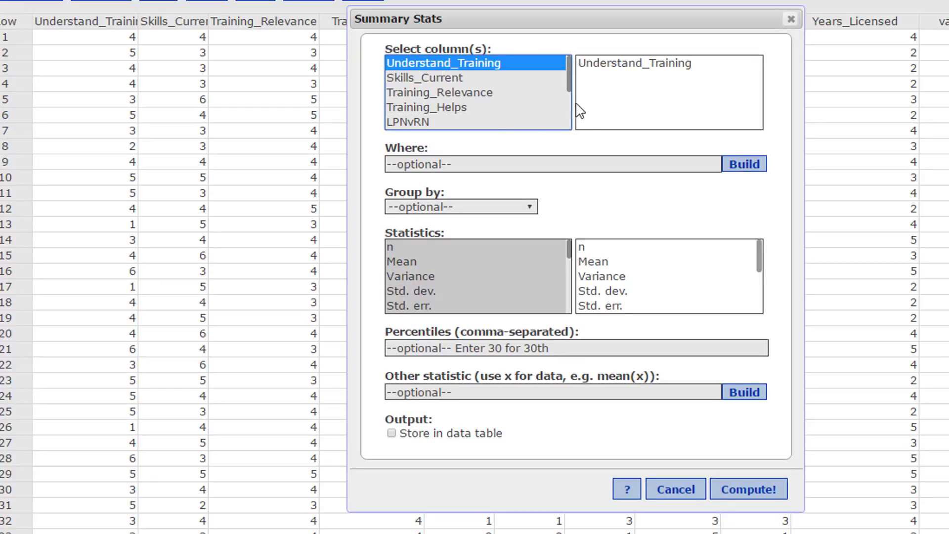
drag(569, 85, 572, 57)
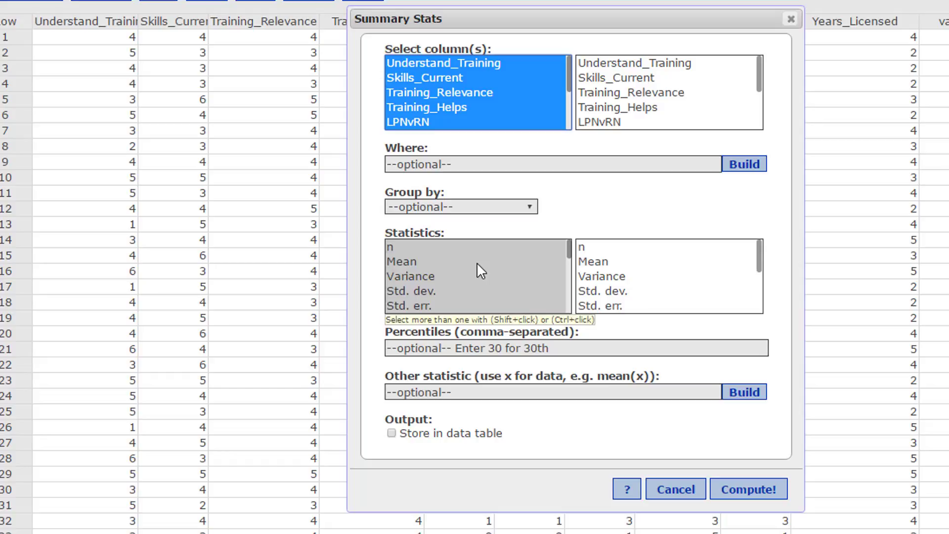
- Choose n, Mean, Variance, Std. dev., Std. err., Median, Range, Min and Max as the statistics to compute
click(405, 247)
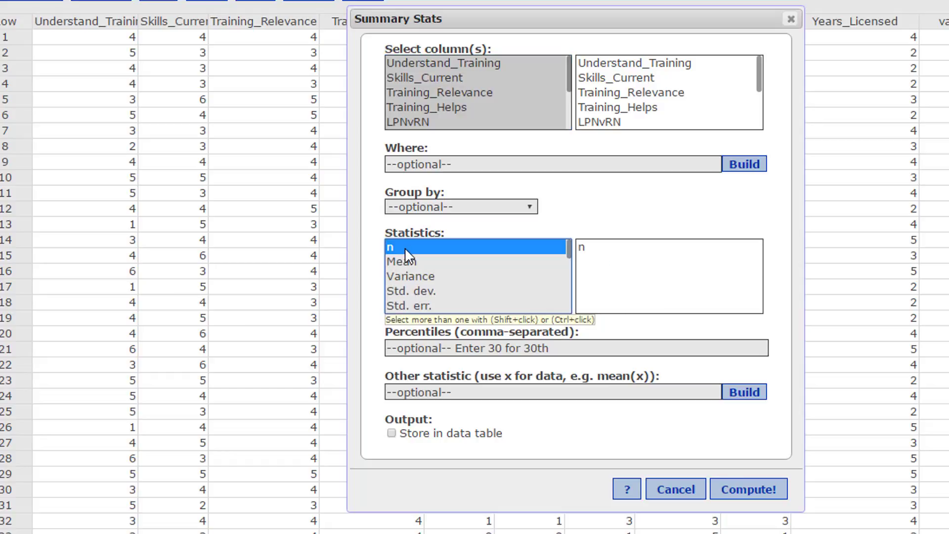
ctrl+click(413, 261)
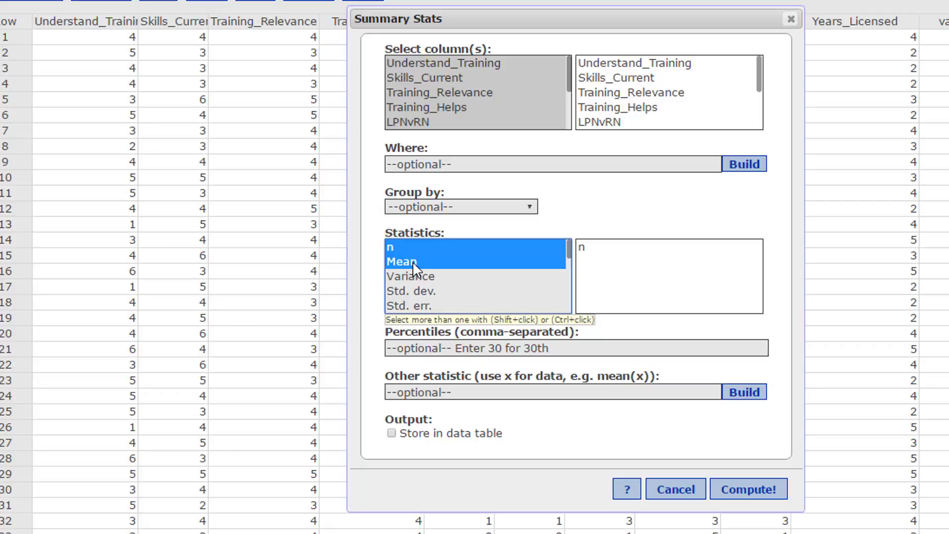
ctrl+click(430, 278)
ctrl+click(432, 291)
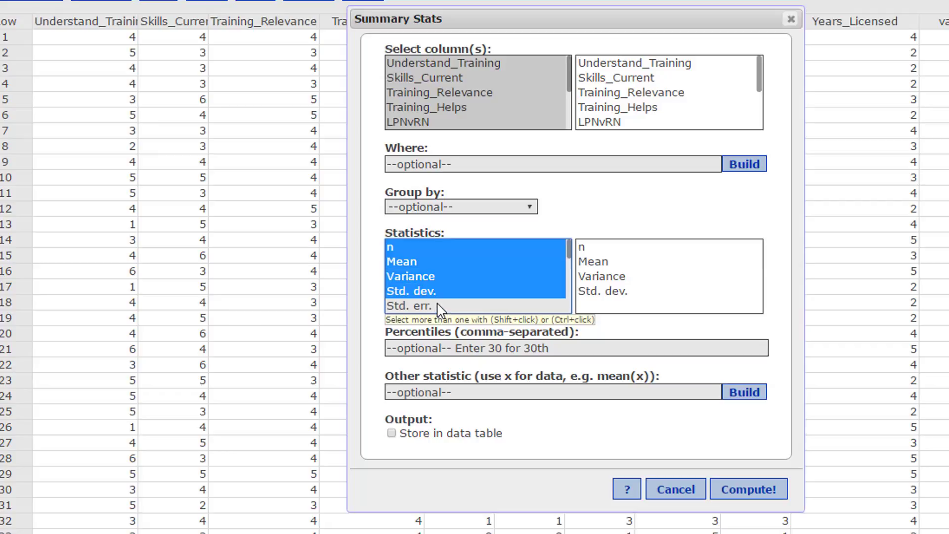
ctrl+click(439, 307)
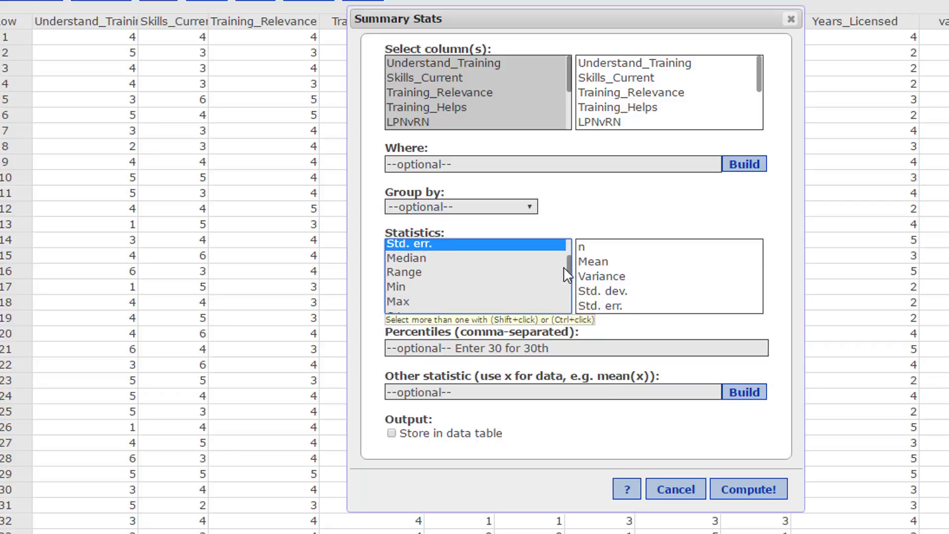
ctrl+click(411, 261)
ctrl+click(411, 272)
ctrl+click(413, 287)
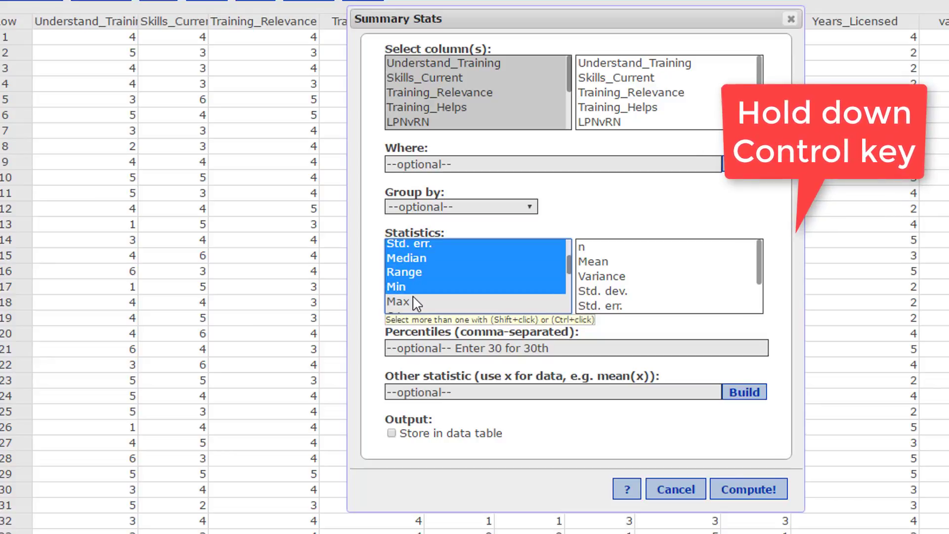
ctrl+click(404, 302)
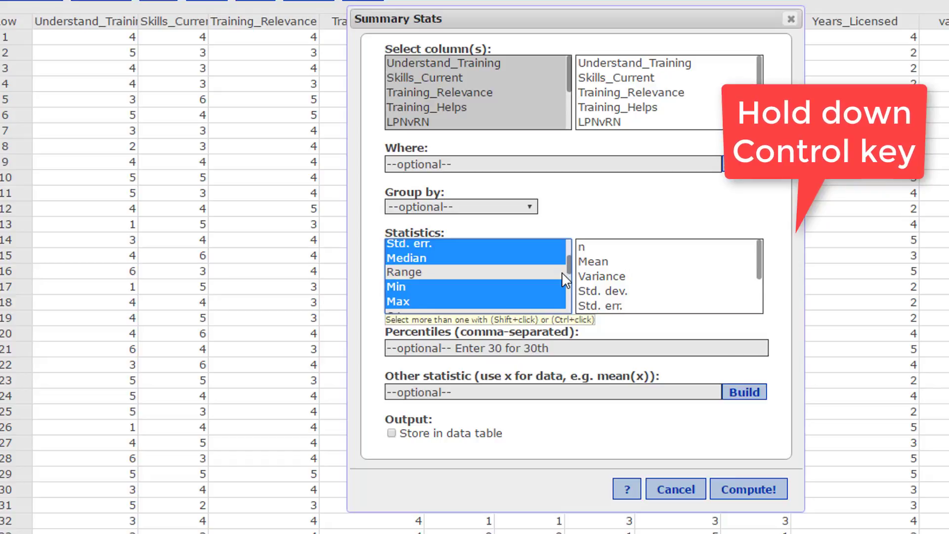
- Add Q1, Q3, IQR and Mode to the selected statistics, leaving out Sum
drag(567, 265, 570, 286)
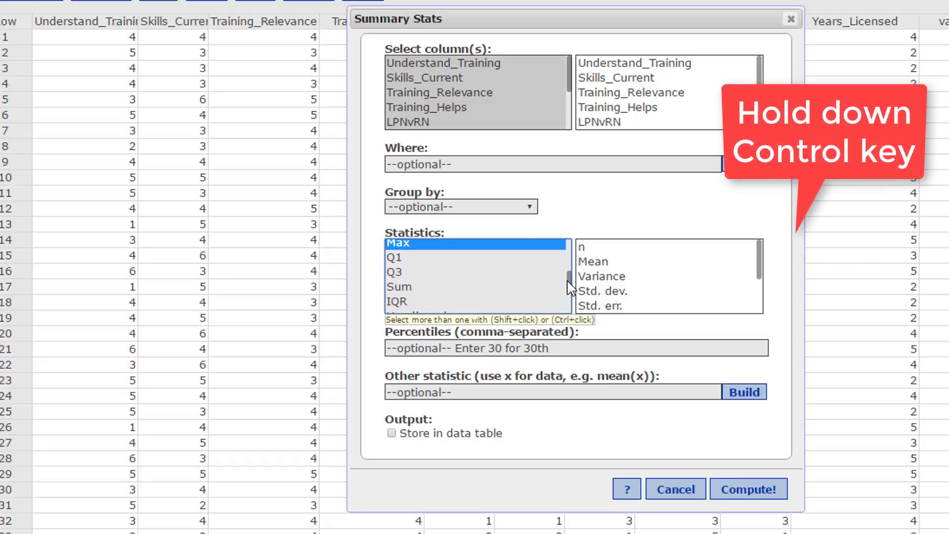
ctrl+click(409, 262)
ctrl+click(412, 276)
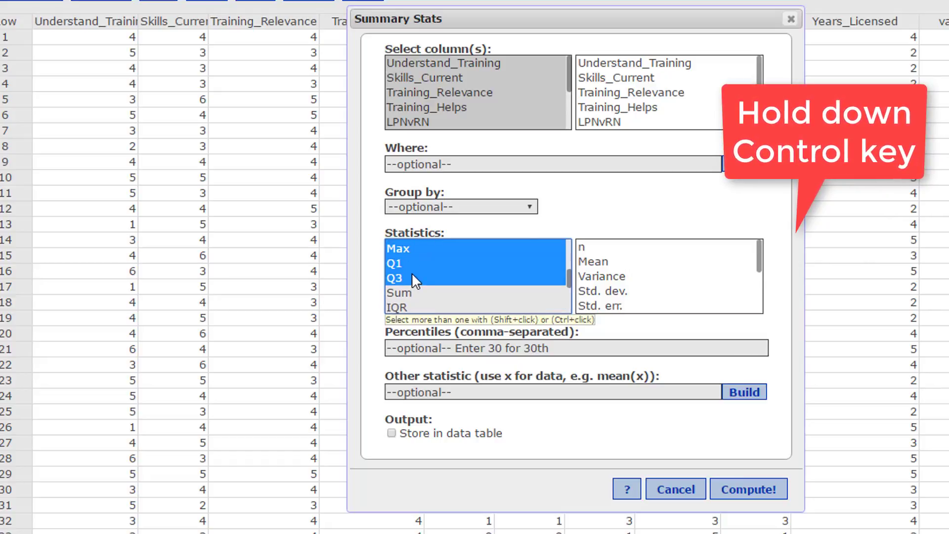
ctrl+click(410, 307)
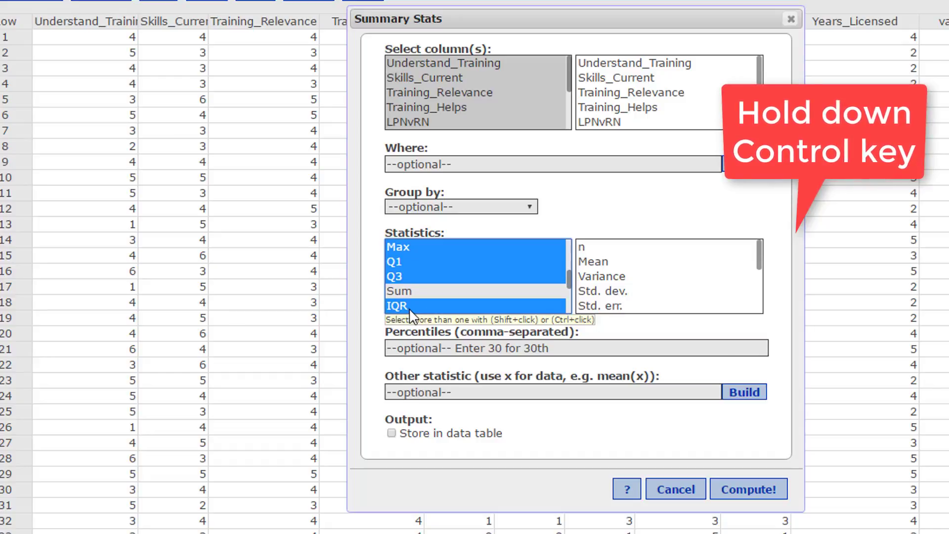
drag(569, 277, 564, 292)
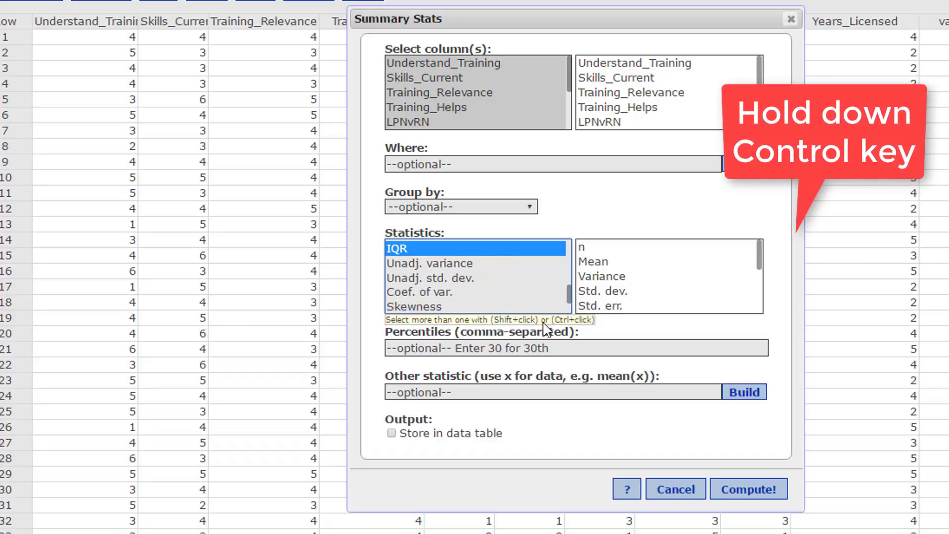
drag(569, 299, 565, 308)
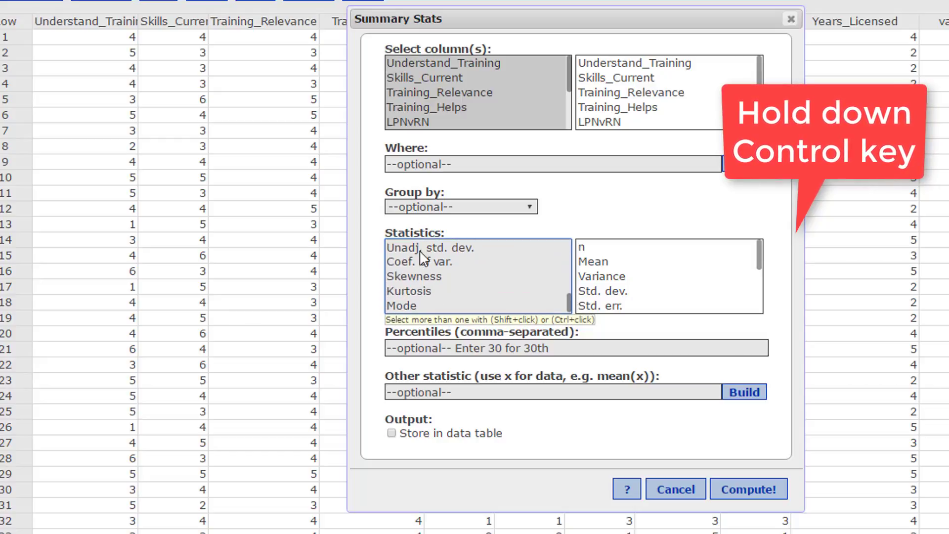
ctrl+click(404, 304)
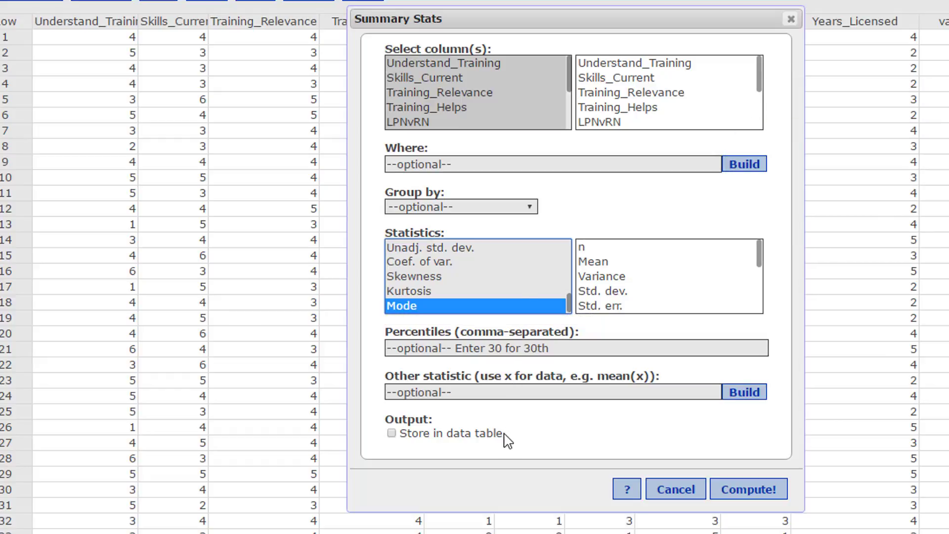
- Set the output to be stored in the data table and compute the summary statistics
click(392, 434)
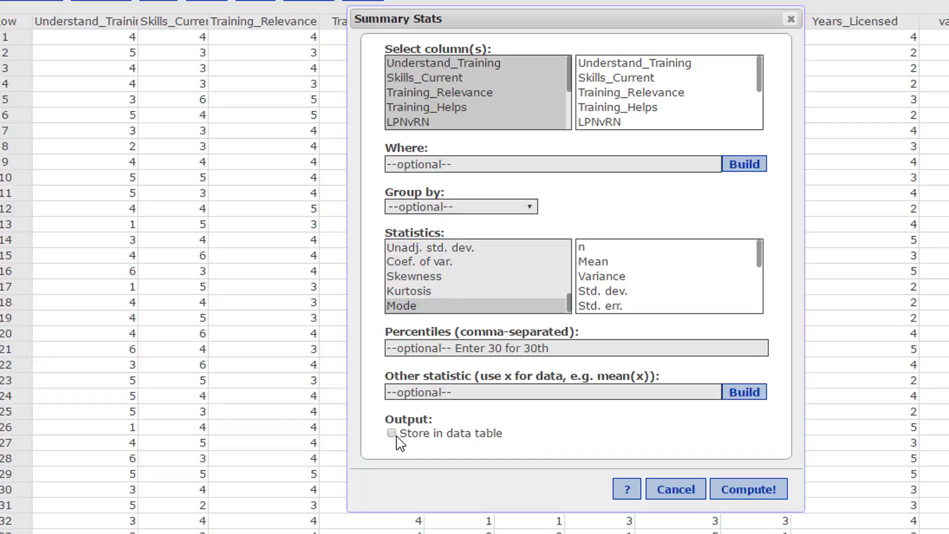
click(737, 490)
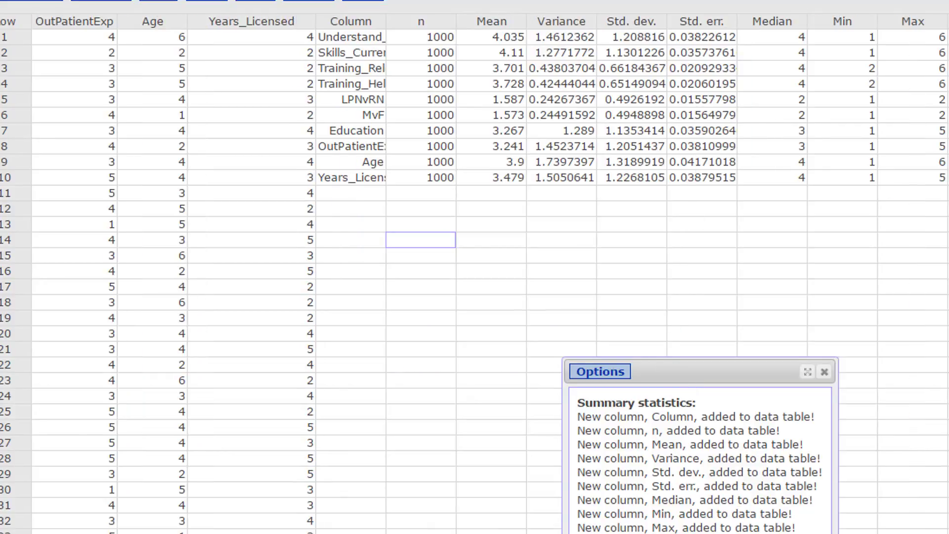
scroll(475, 272, down, 12)
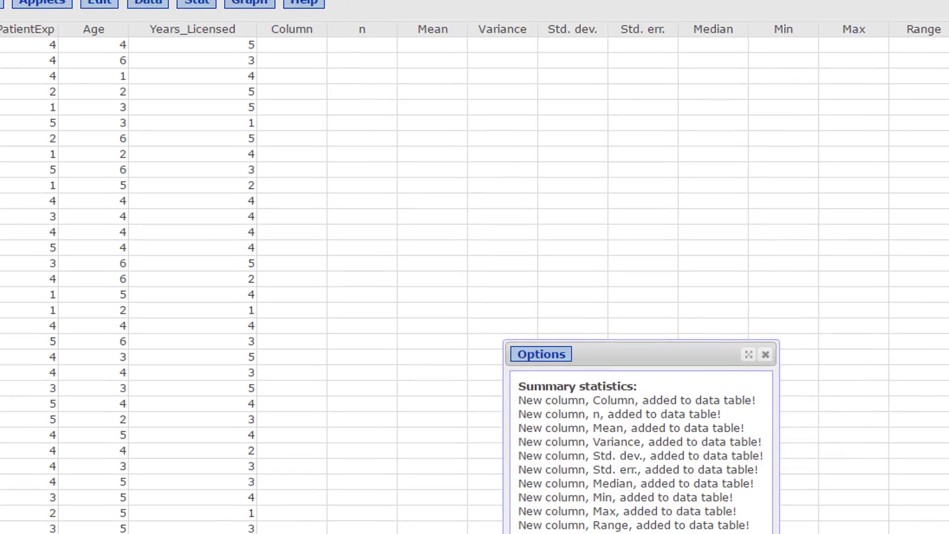
scroll(475, 272, left, 1)
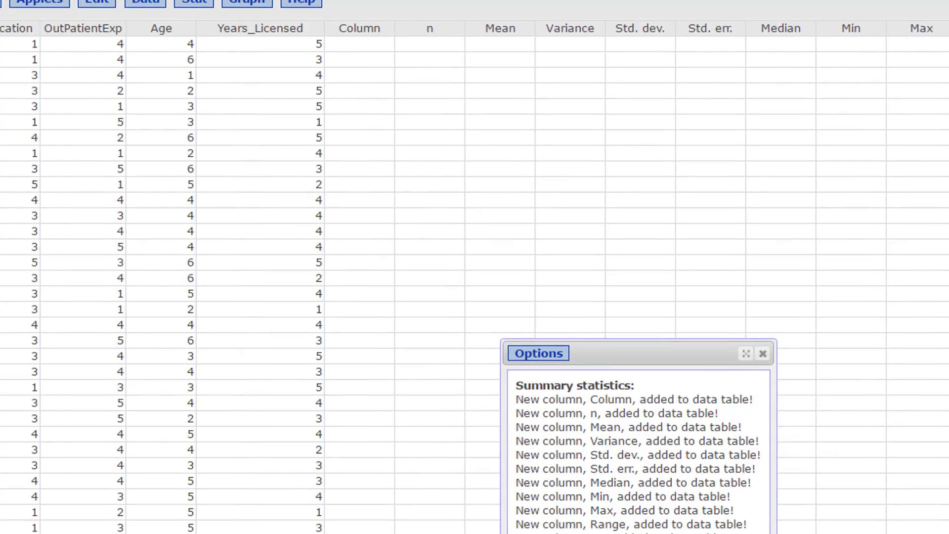
scroll(475, 272, right, 4)
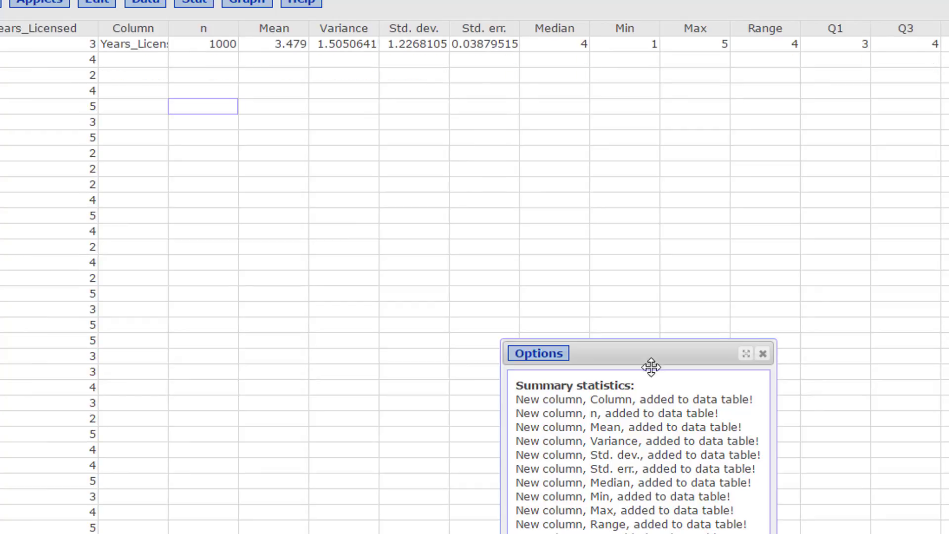
scroll(474, 272, up, 3)
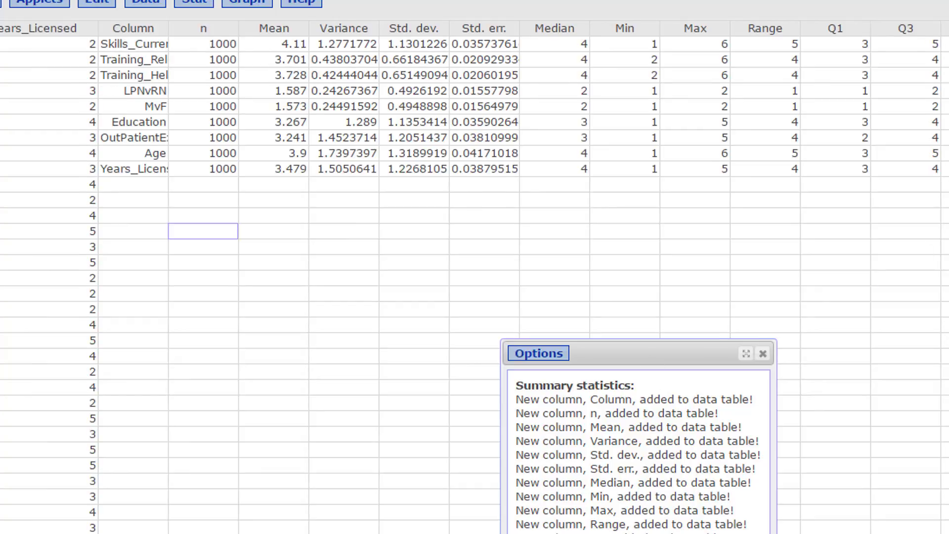
scroll(475, 272, up, 1)
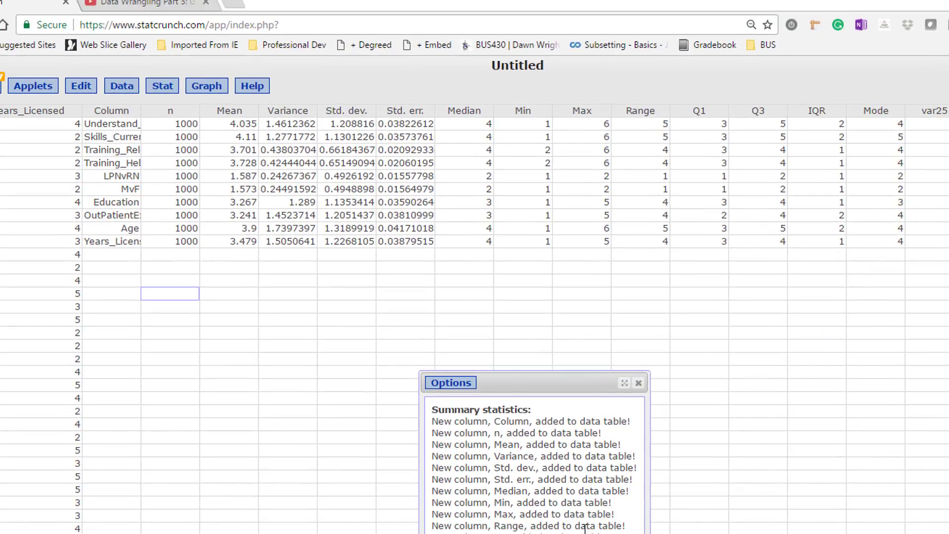
- Close the summary statistics message window and widen the Column column to fit the full variable names
click(638, 383)
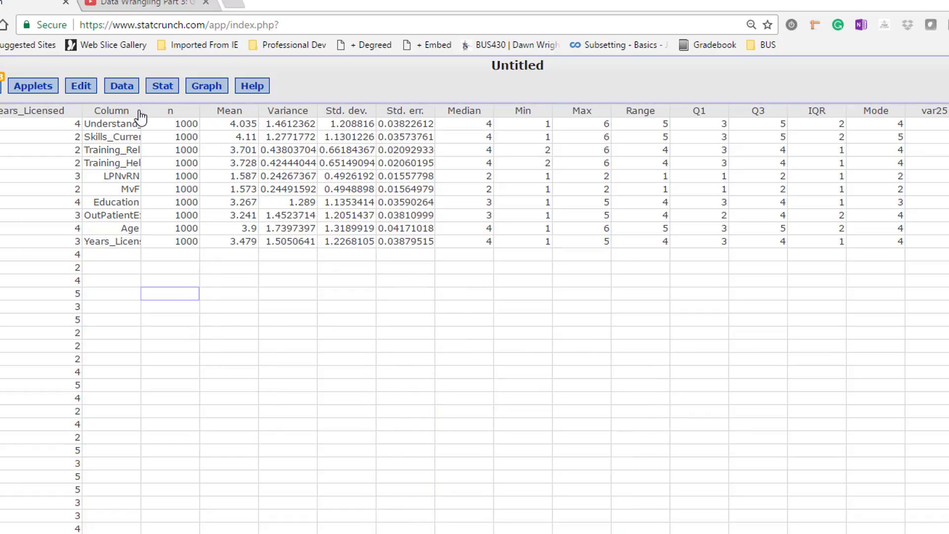
drag(142, 110, 198, 111)
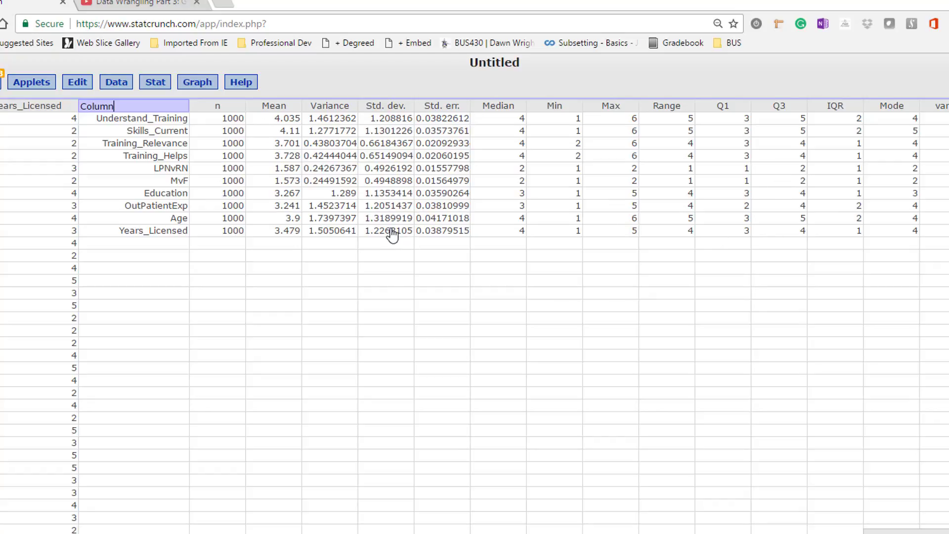
click(273, 368)
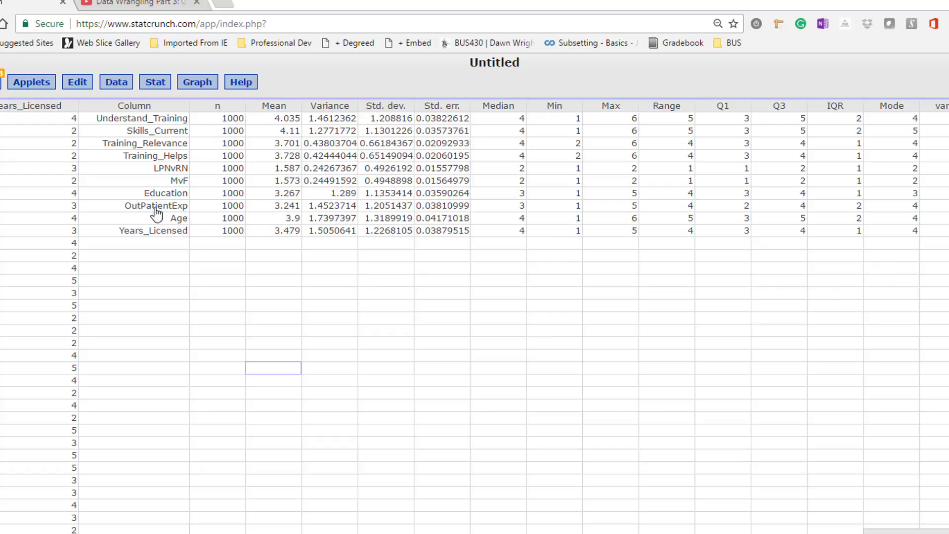
- Copy the summary statistics table with its headers into a blank Excel worksheet at A1 and fit column A to its contents
drag(136, 106, 888, 237)
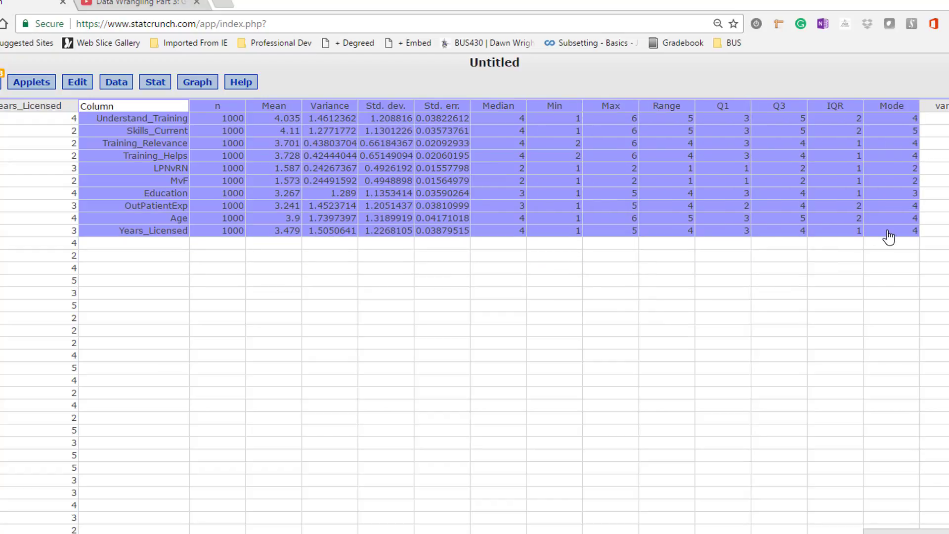
key(ctrl+c)
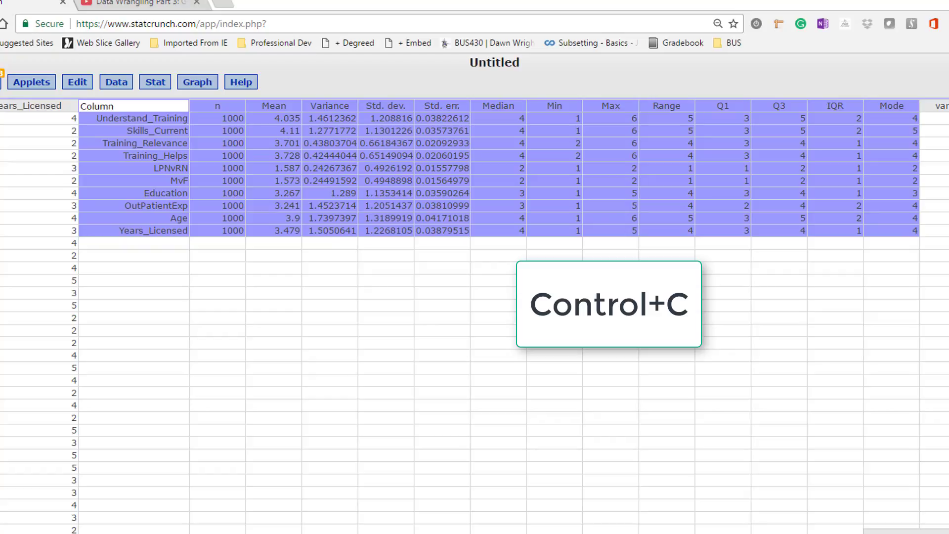
drag(1, 89, 383, 0)
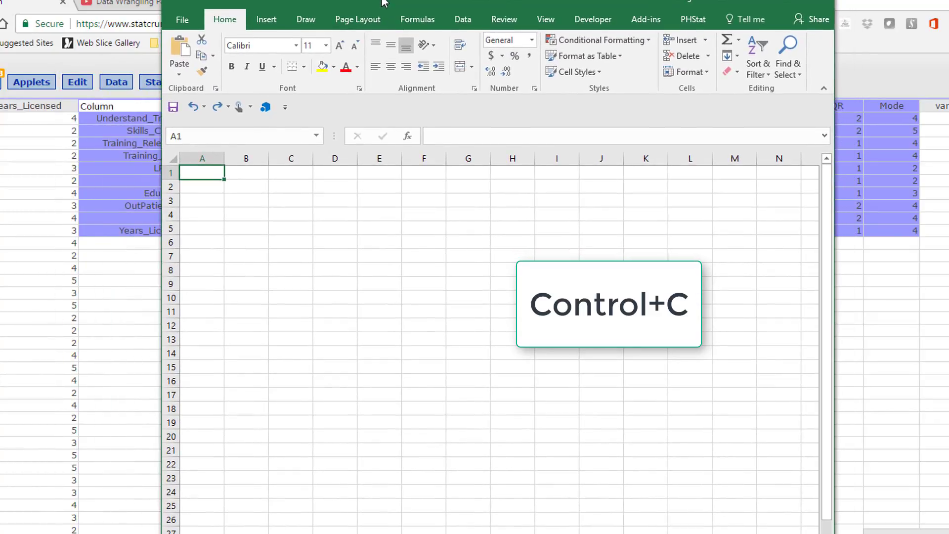
key(ctrl+v)
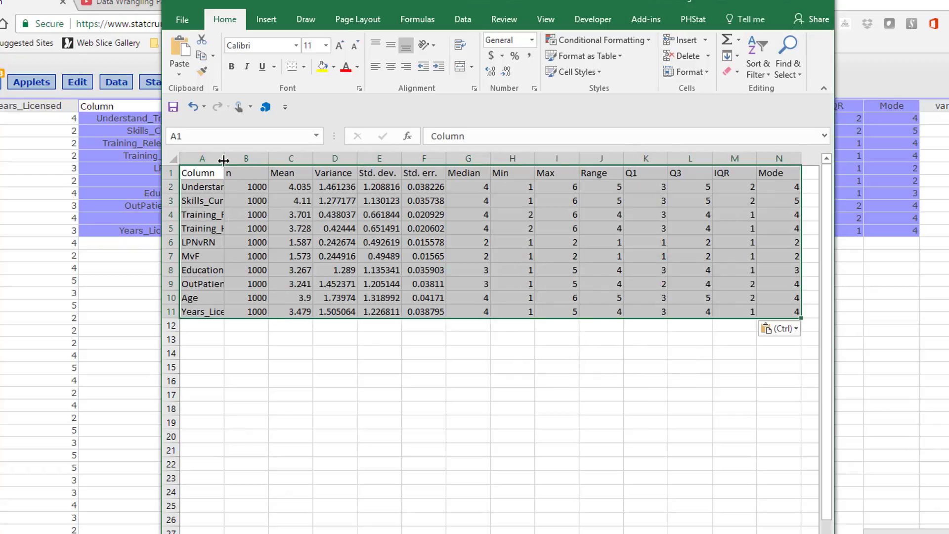
double_click(222, 158)
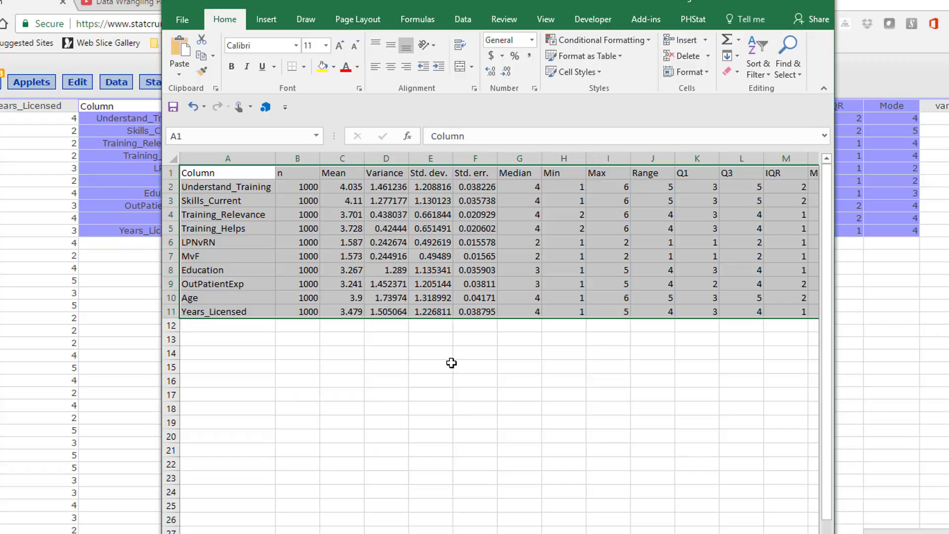
- Switch back to StatCrunch and open the one-sample T Stats analysis with data
drag(561, 2, 0, 30)
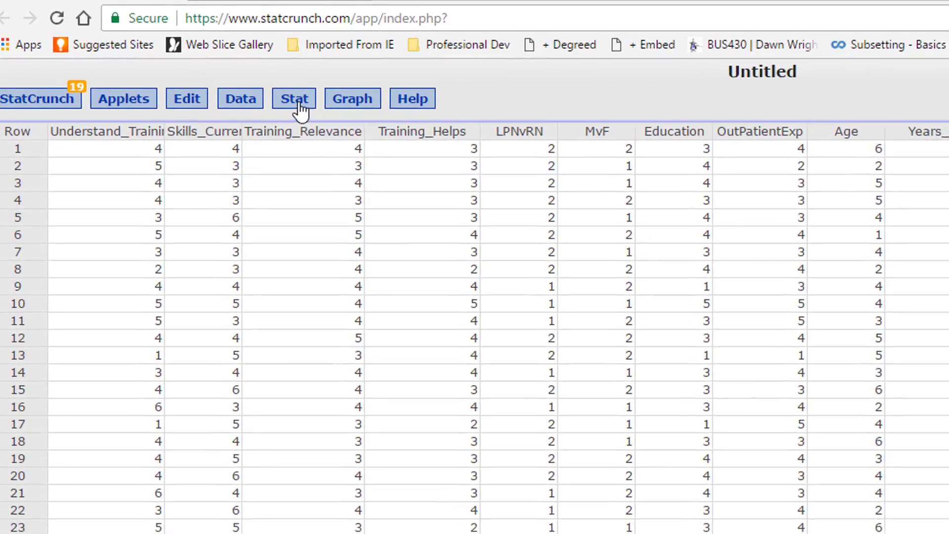
click(219, 70)
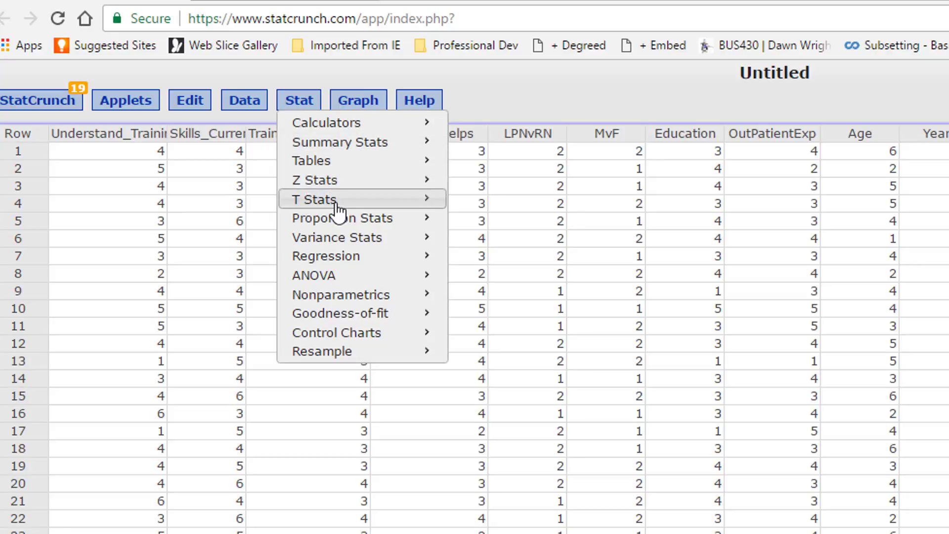
mouse_move(336, 204)
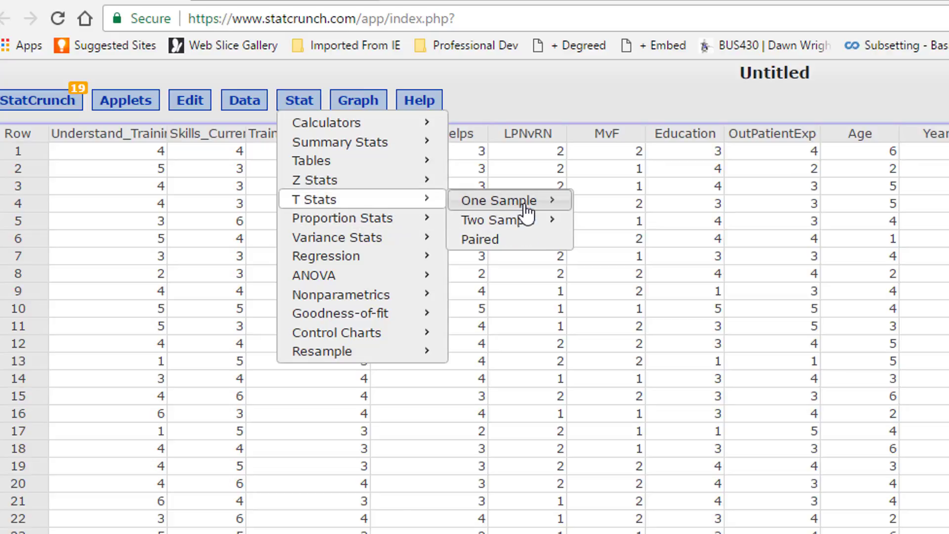
mouse_move(526, 211)
click(644, 208)
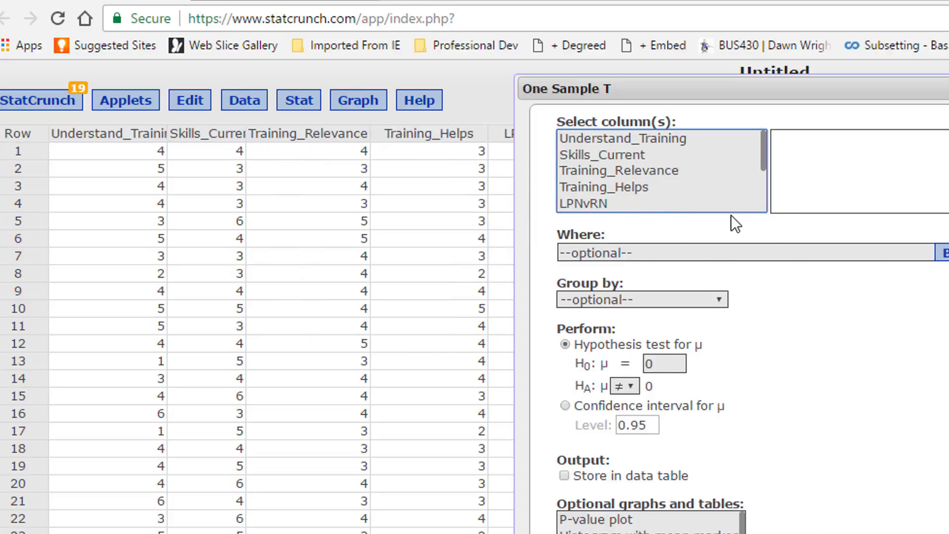
drag(761, 87, 691, 59)
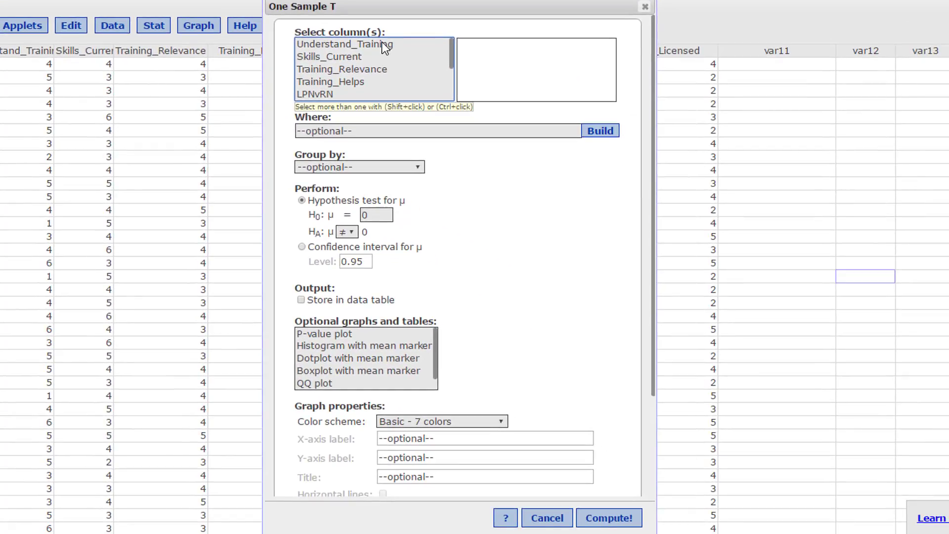
- Select the Understand_Training, Skills_Current, Training_Relevance and Training_Helps columns for the one-sample T analysis
click(382, 43)
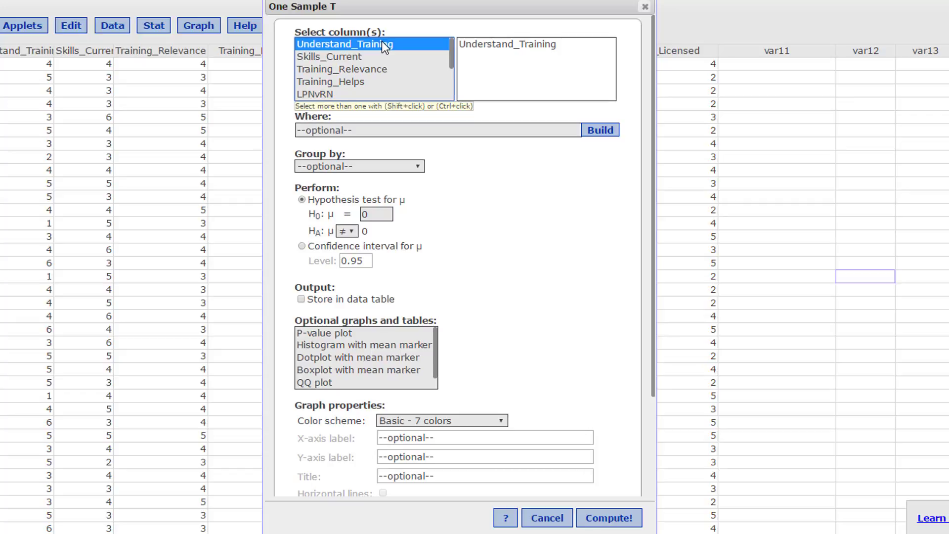
ctrl+click(362, 56)
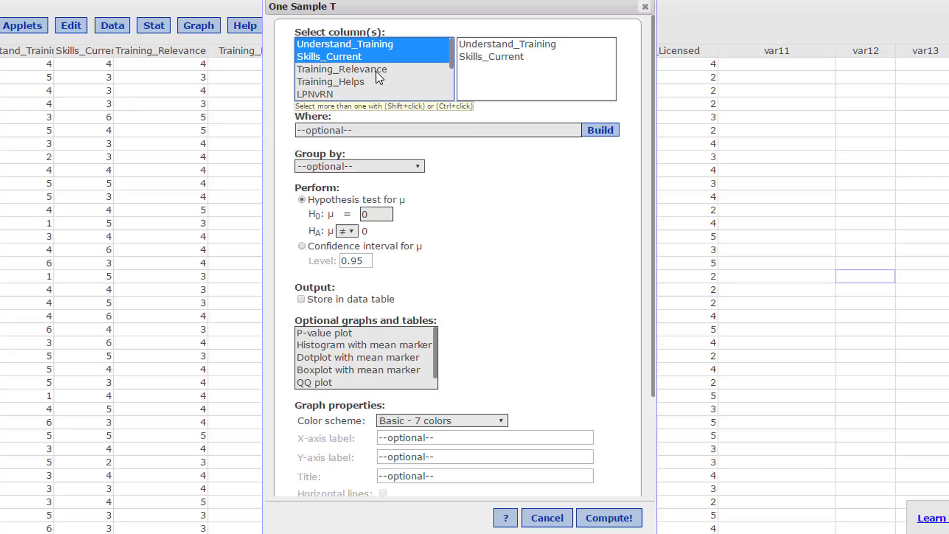
ctrl+click(375, 70)
ctrl+click(365, 82)
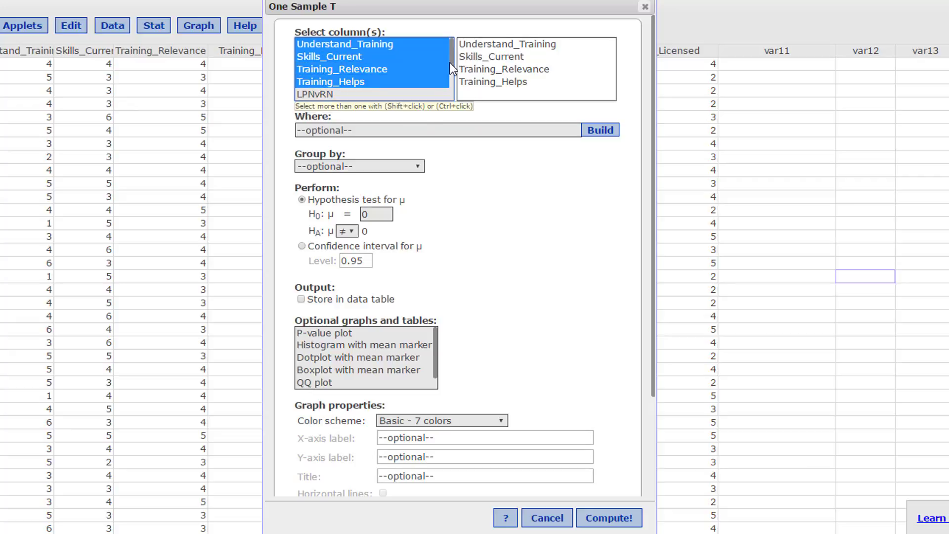
- Add Education, OutPatientExp, Age and Years_Licensed to the selected columns, leaving out LPNvRN and MvF
drag(450, 62, 450, 98)
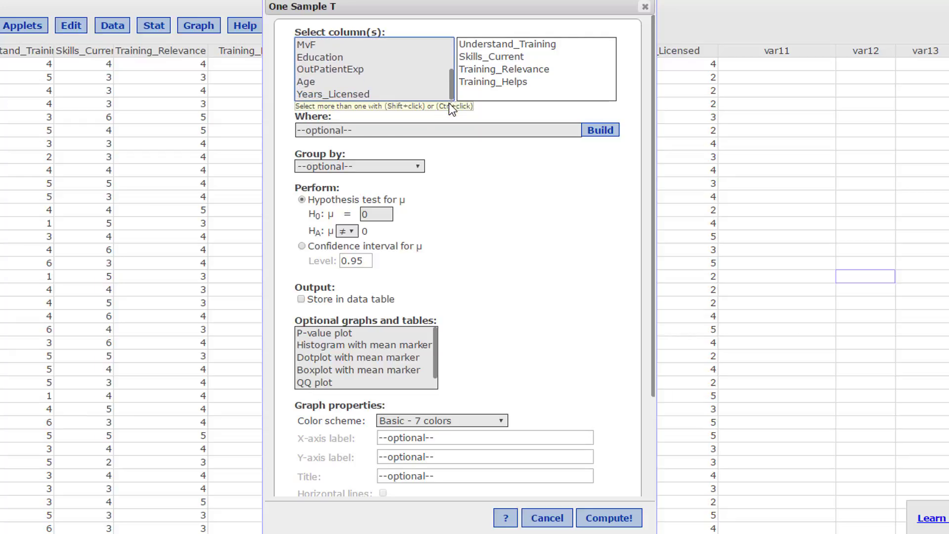
click(336, 58)
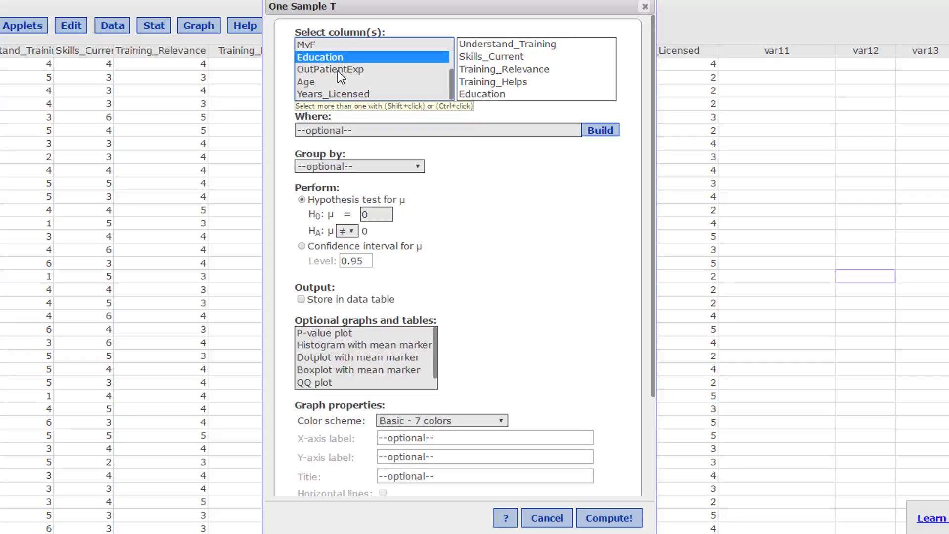
ctrl+click(337, 70)
ctrl+click(300, 82)
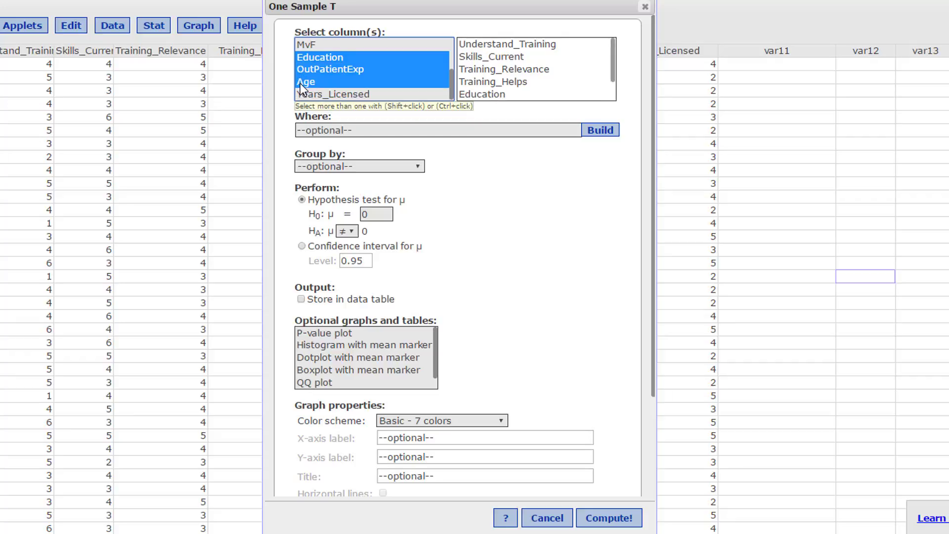
ctrl+click(325, 94)
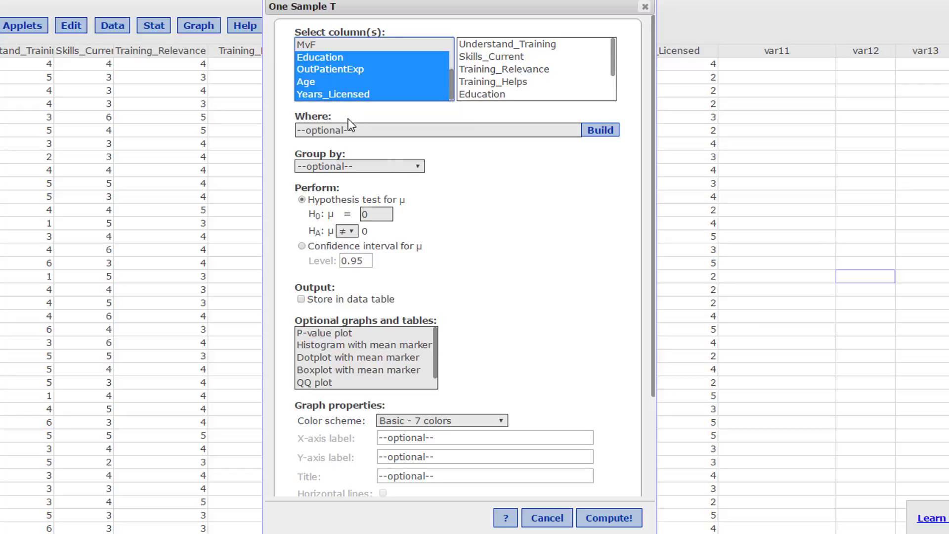
- Compute 0.95 confidence intervals for the mean with output stored in the data table, and close the results message window
click(302, 246)
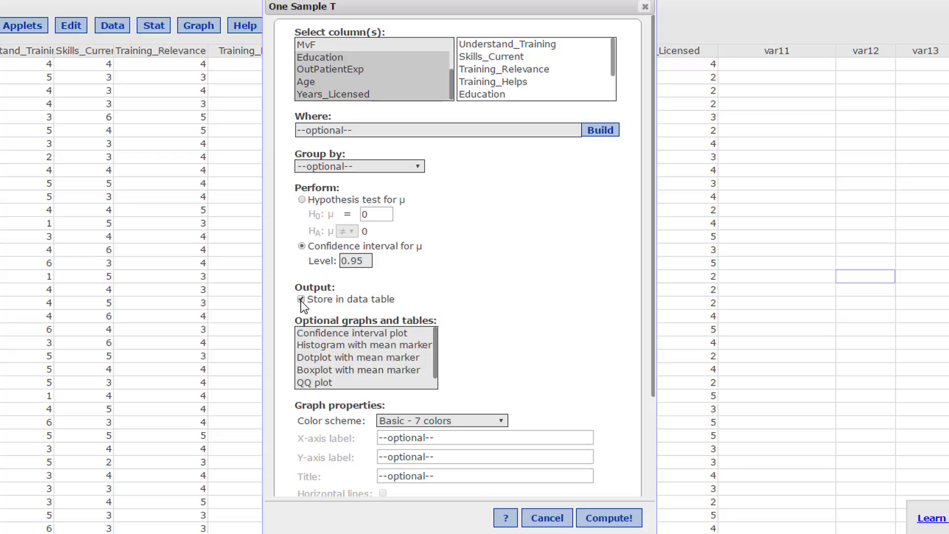
click(620, 522)
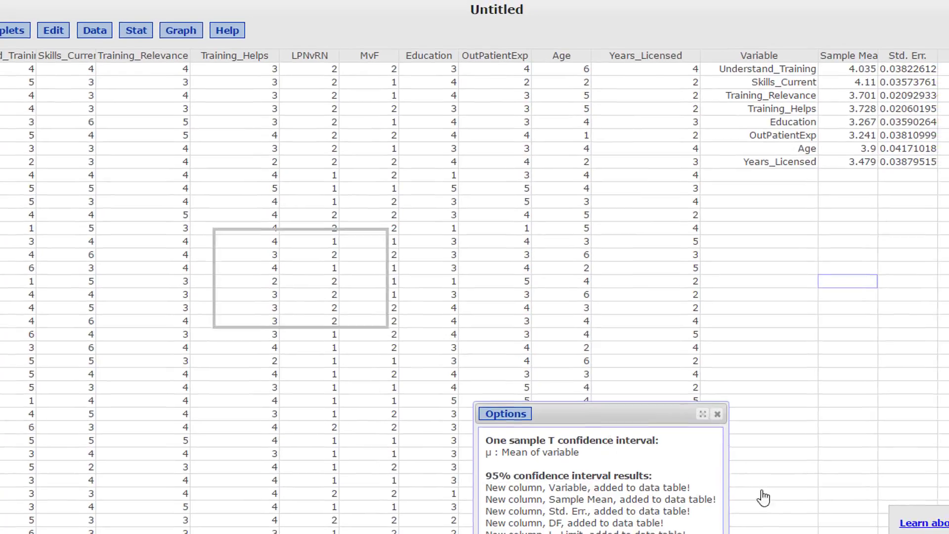
click(735, 409)
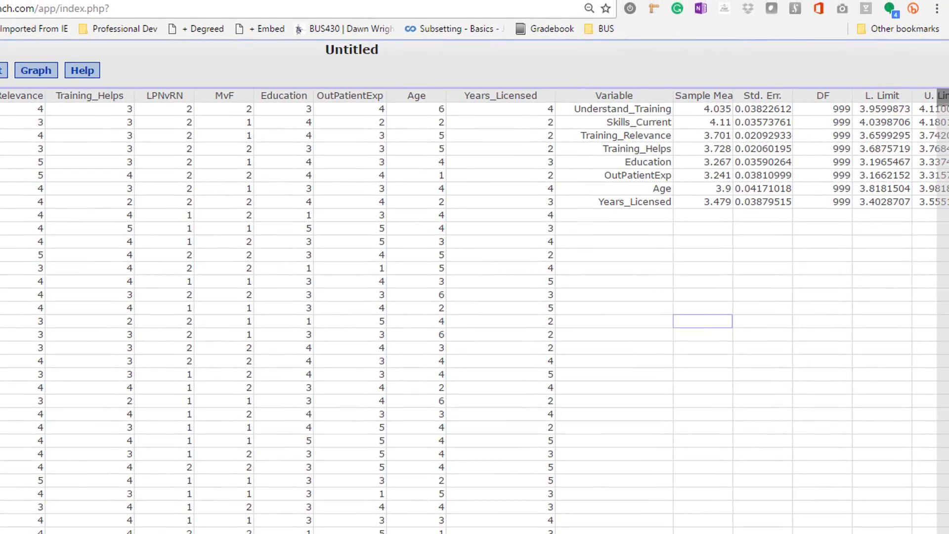
- Copy the confidence interval table with its headers, from Variable to U. Limit, into the Excel worksheet at A14
scroll(474, 311, right, 8)
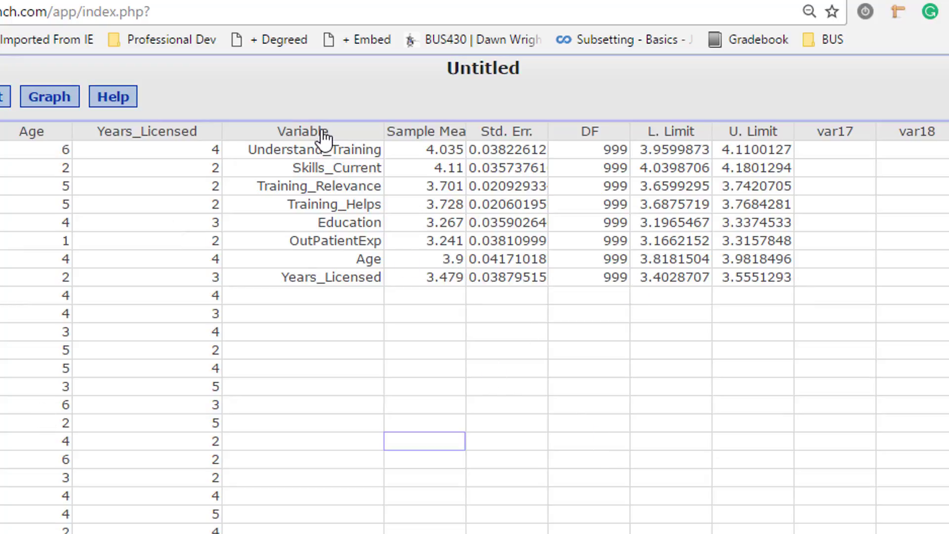
drag(322, 132, 764, 284)
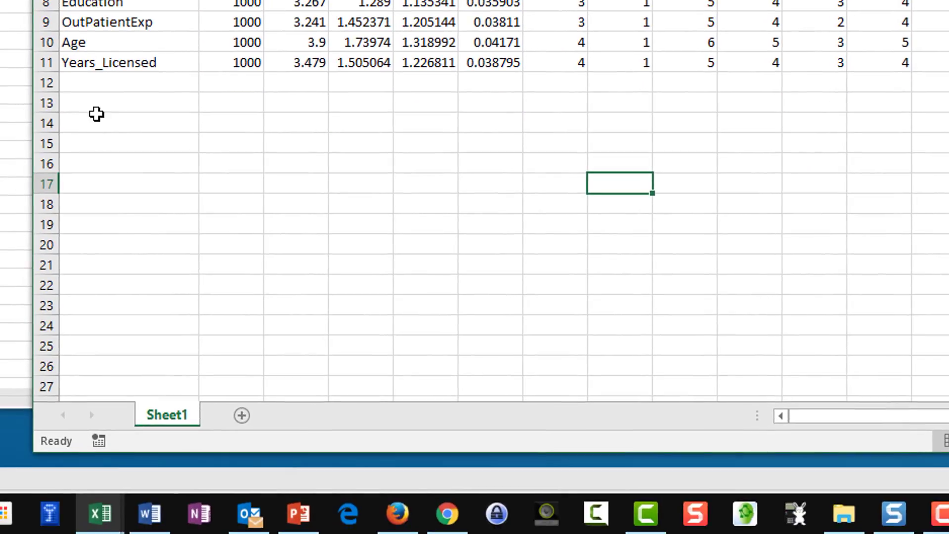
click(106, 122)
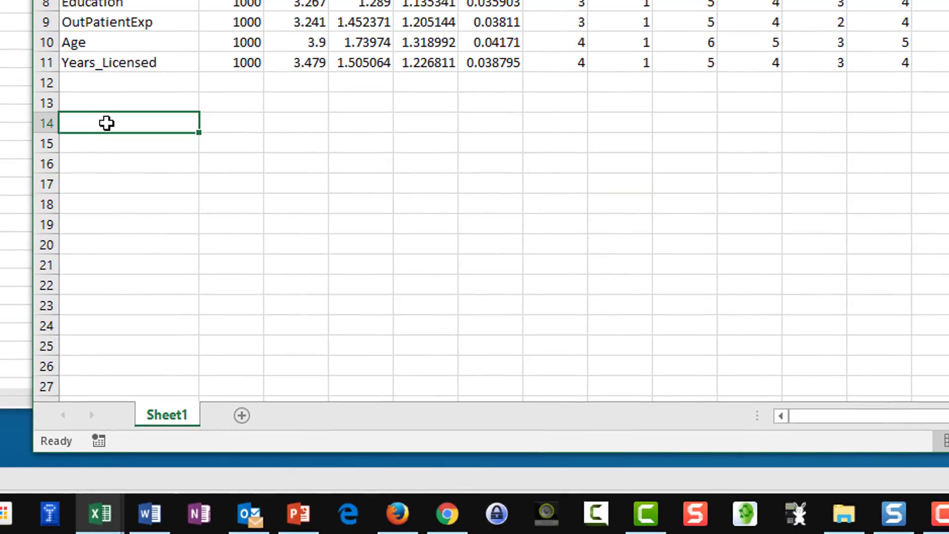
text(Variable	Sample M	Std. Err.	DF	L. Limit	U. Limit Understand_Training	4.035	0.038226	999	3.959987	4.110013 Skills_Current	4.11	0.035738	999	4.039871	4.180129 Training_Relevance	3.701	0.020929	999	3.659929	3.742071 Training_Helps	3.728	0.020602	999	3.687572	3.768428 Education	3.267	0.035903	999	3.196547	3.337453 OutPatientExp	3.241	0.03811	999	3.166215	3.315785 Age	3.9	0.04171	999	3.81815	3.98185 Years_Licensed	3.479	0.038795	999	3.402871	3.555129)
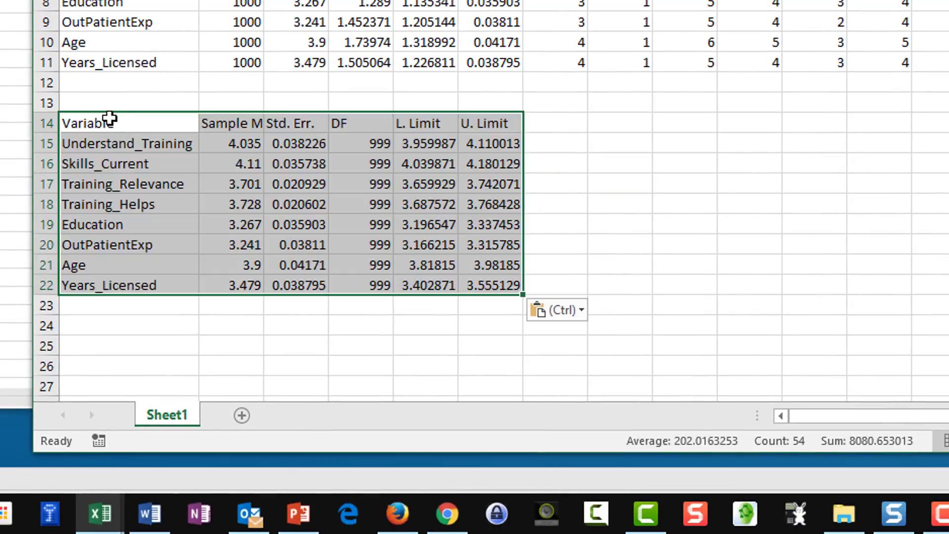
drag(109, 118, 119, 144)
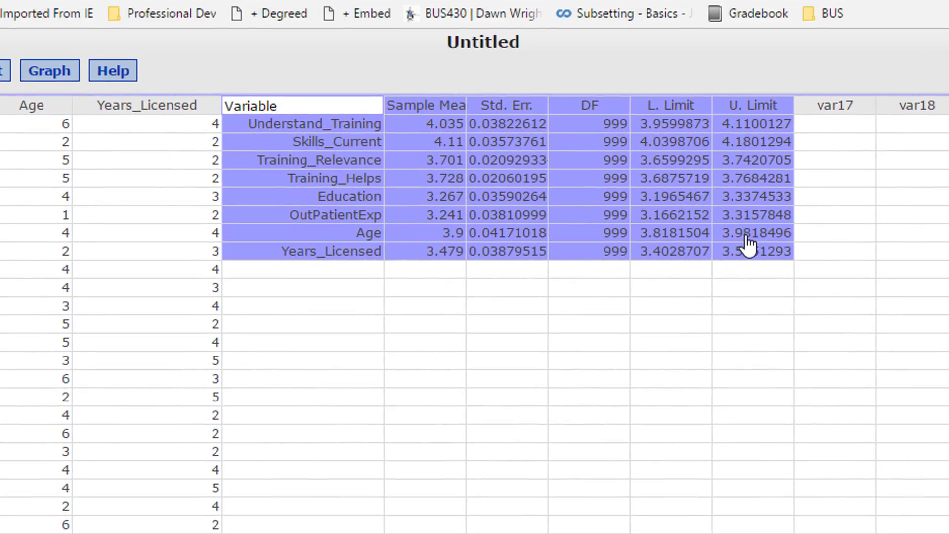
- Cut the confidence interval results with their headers from the StatCrunch data table and widen the Understand_Training column to fit its name
click(722, 341)
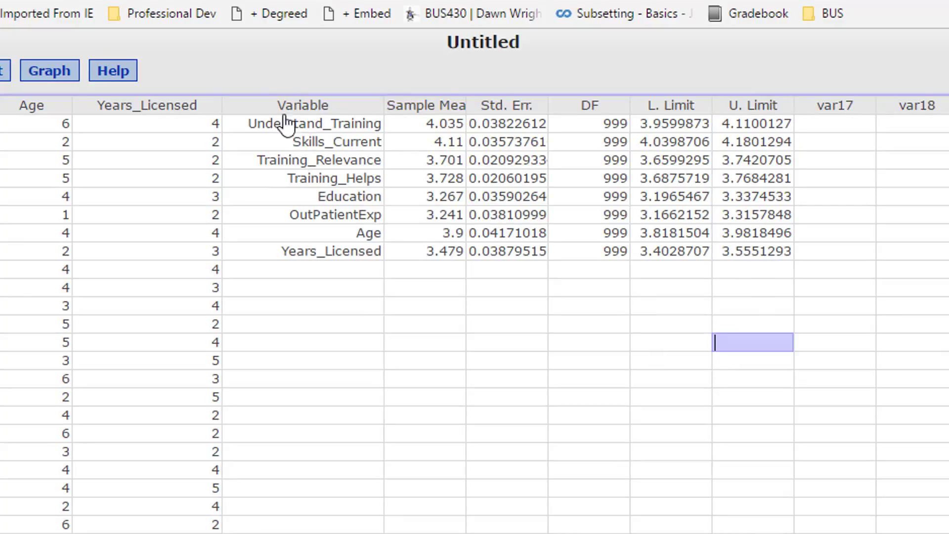
drag(284, 121, 761, 255)
key(ctrl+x)
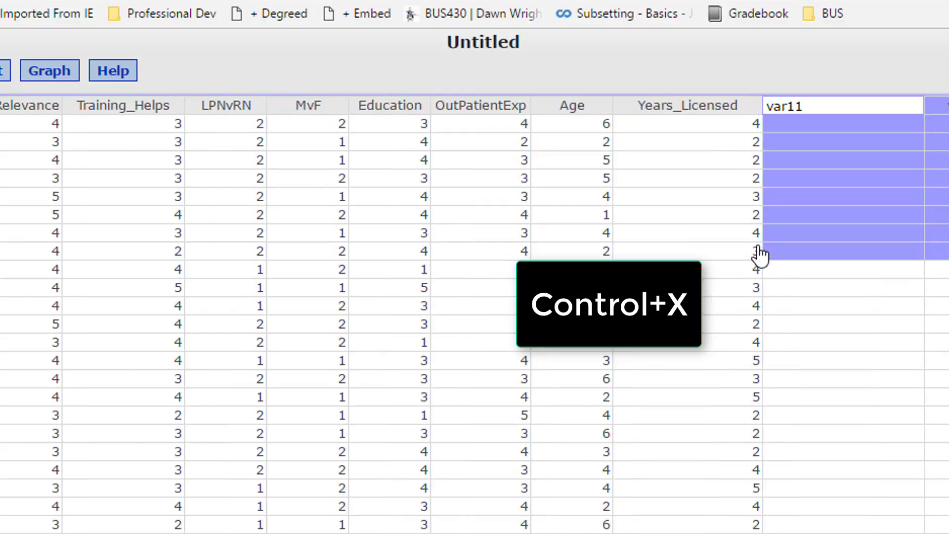
click(946, 306)
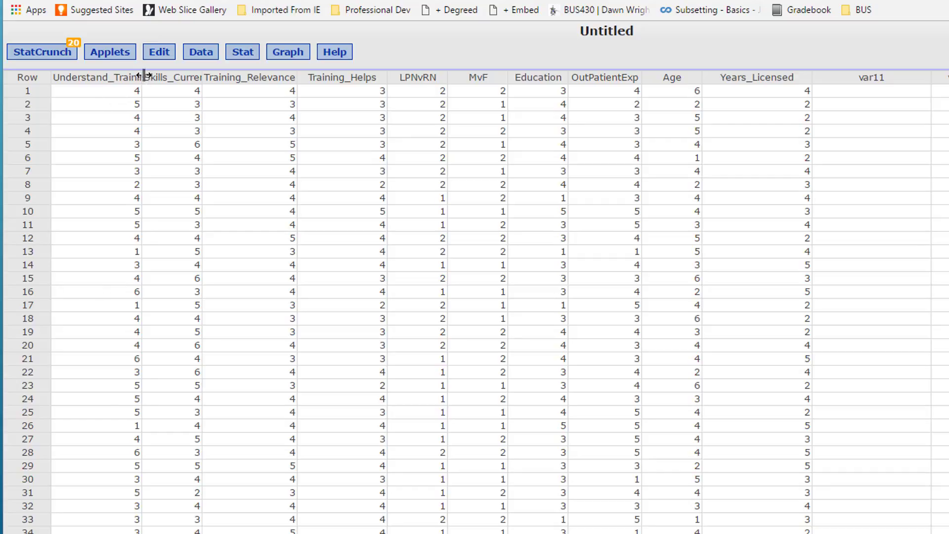
drag(144, 75, 179, 77)
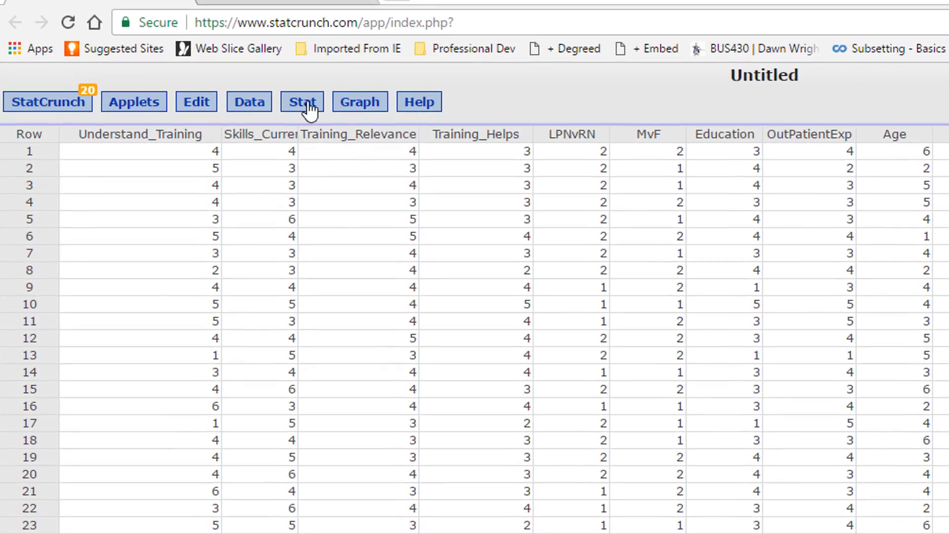
- Open the one-sample Z Stats analysis with data, choose the Understand_Training column and select the null-hypothesis mean for editing
click(307, 103)
mouse_move(320, 184)
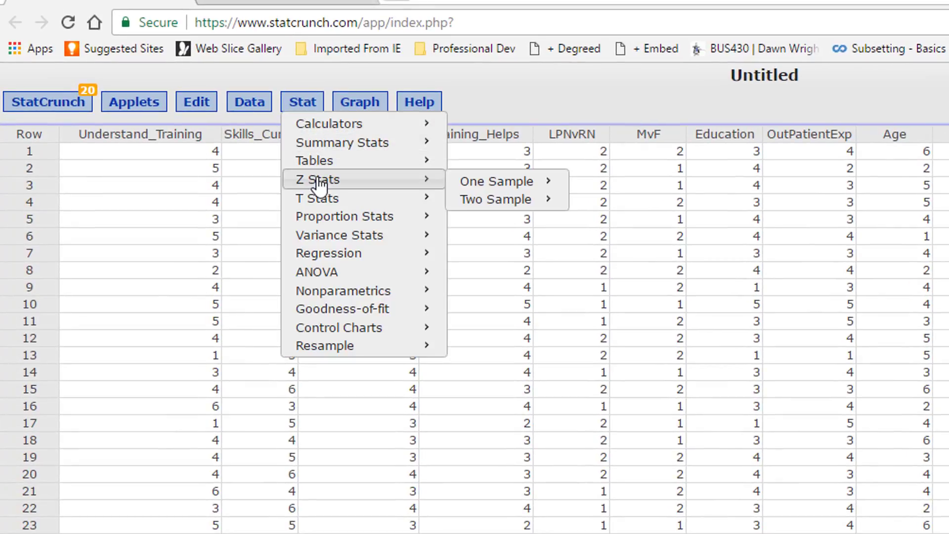
mouse_move(540, 184)
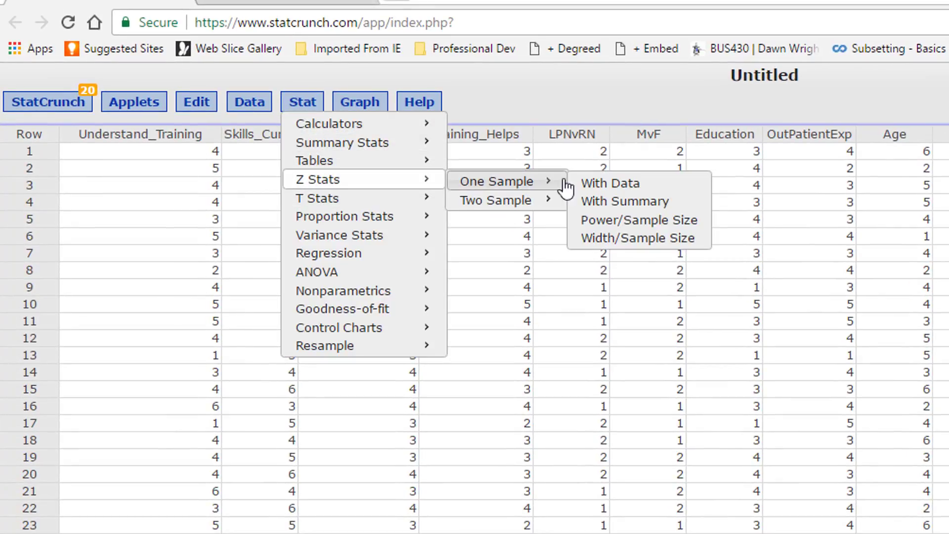
click(636, 185)
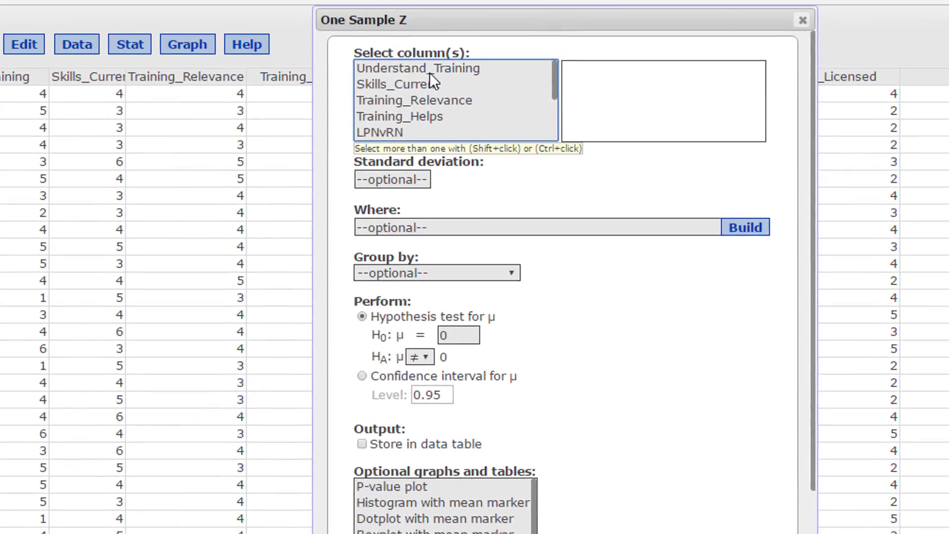
click(429, 73)
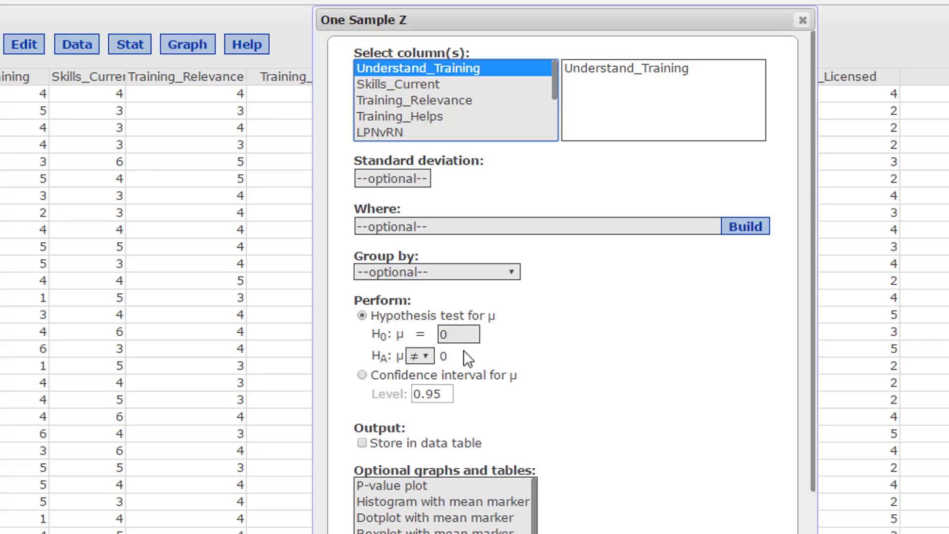
drag(451, 334, 434, 339)
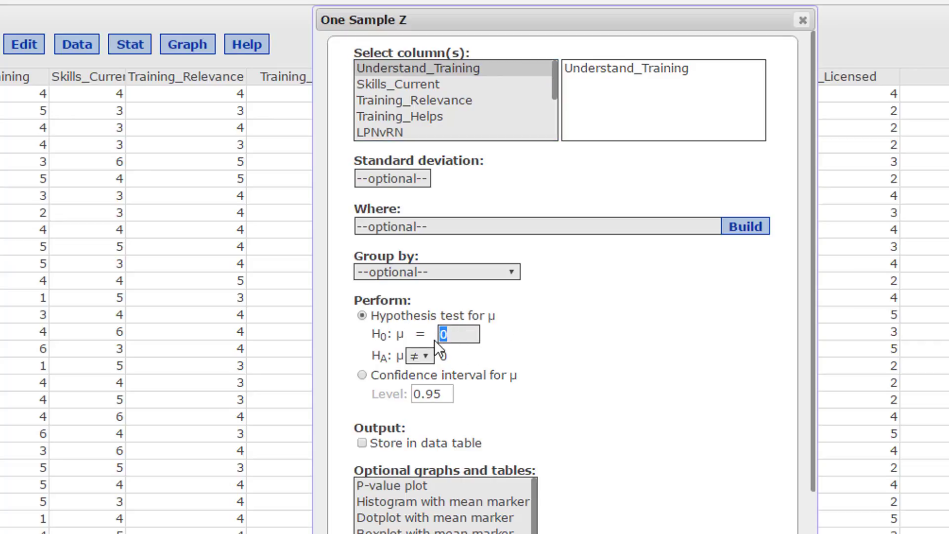